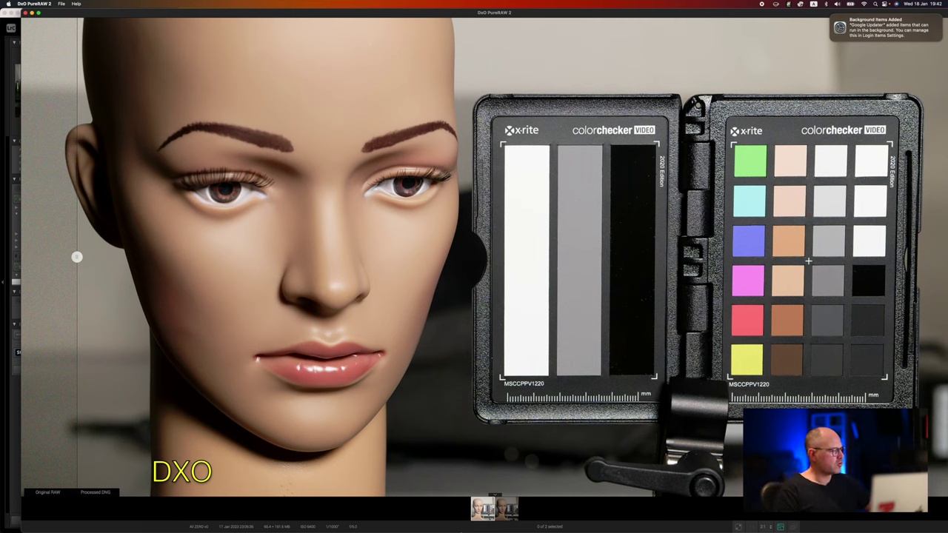
Step: Leave the DxO PureRAW 2 comparison and bring Lightroom Classic to the front
left_click(376, 518)
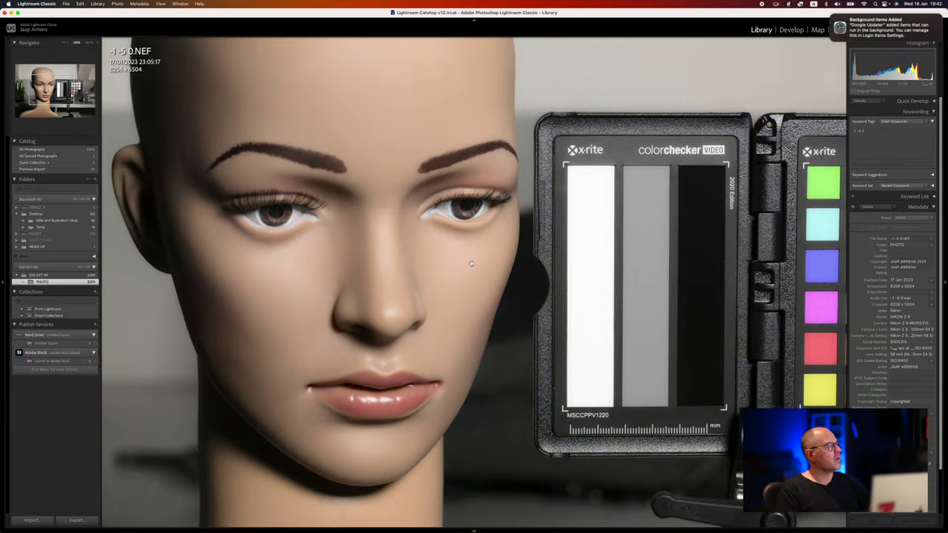
Step: Open grid photo 20, +9 0 0-3.NEF, in Loupe and zoom to 1:1 on the mannequin's face
left_click(450, 287)
key("g")
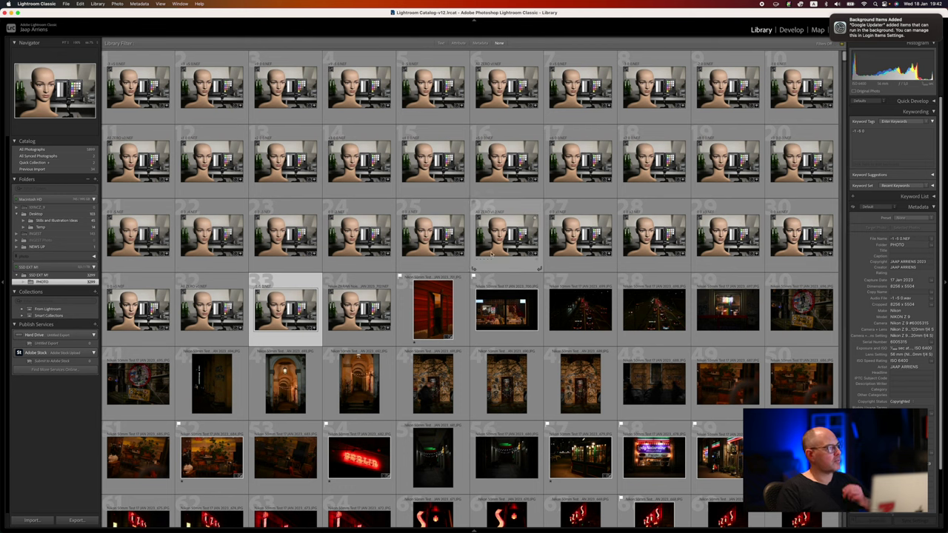
left_click(789, 168)
double_click(791, 169)
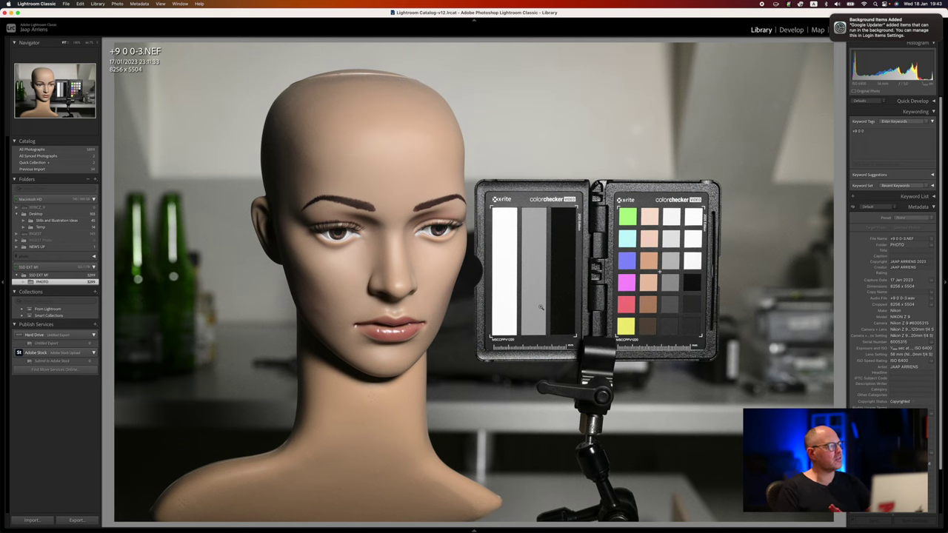
left_click(440, 232)
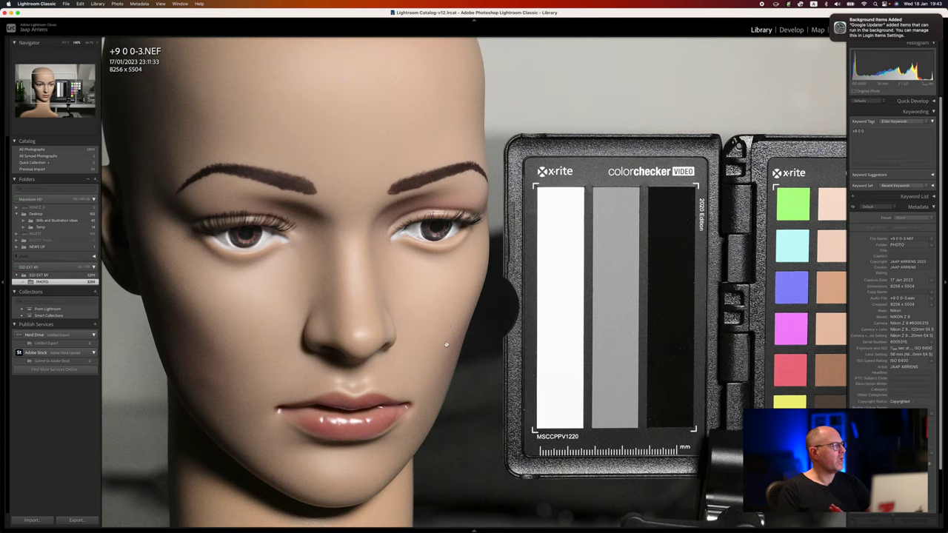
left_click_drag(444, 345, 476, 321)
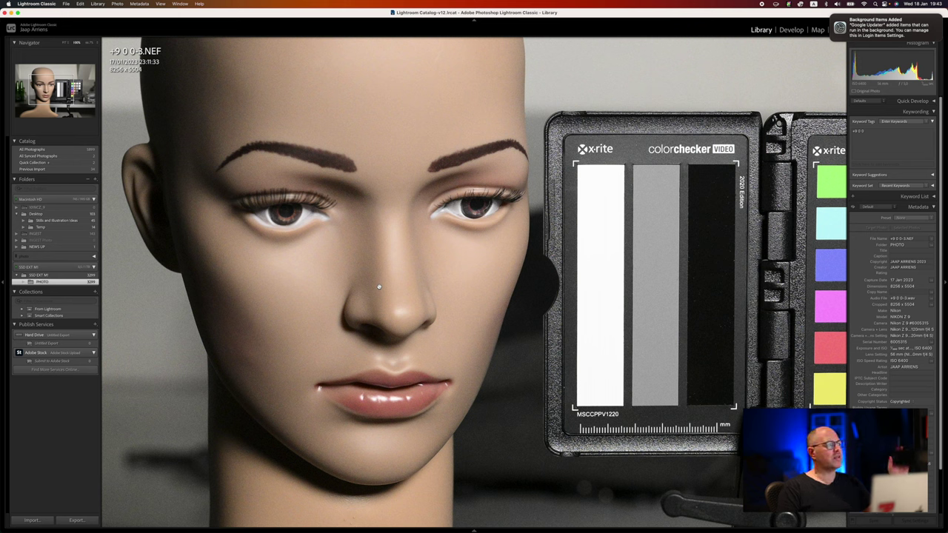
Step: Switch to NX Studio and lower Sharpening to -3.00 and Mid-range sharpening to -5.00
mouse_move(408, 522)
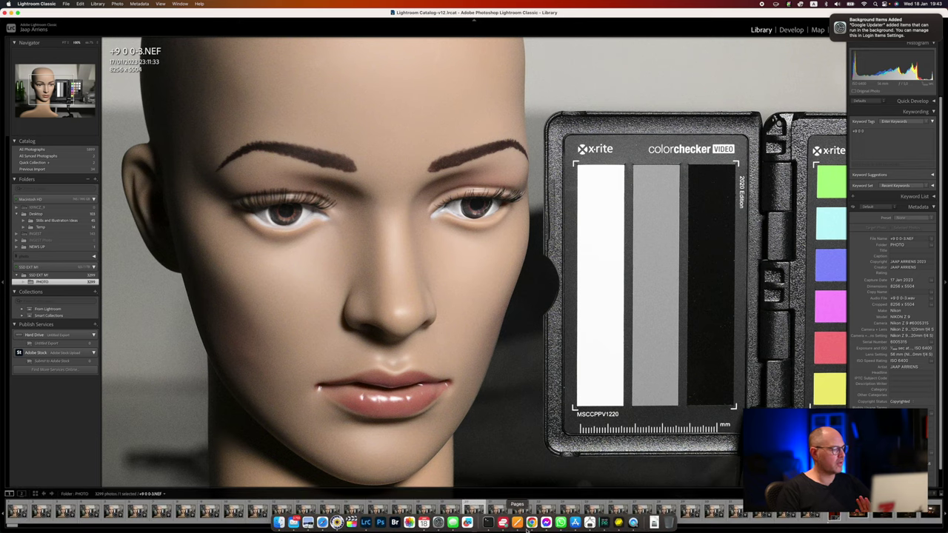
left_click(619, 523)
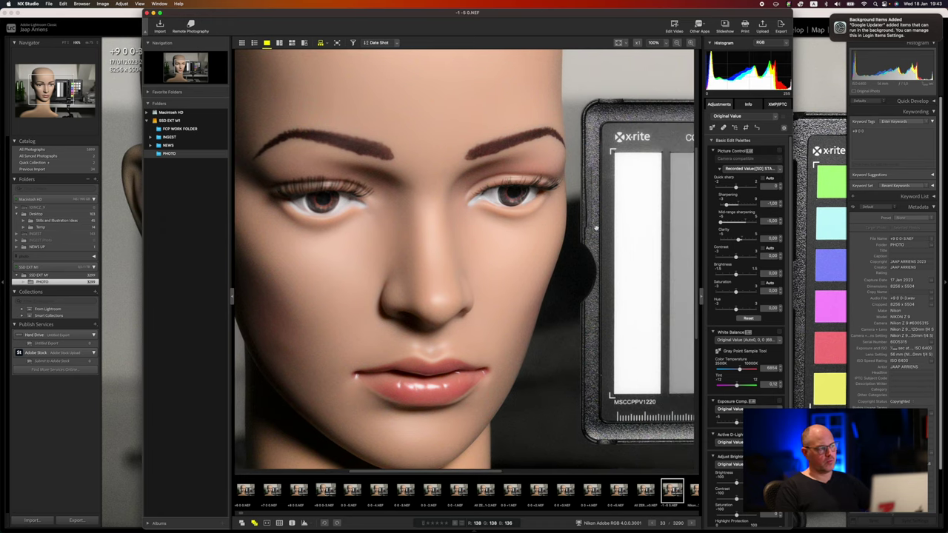
left_click_drag(725, 204, 714, 207)
left_click_drag(737, 242, 718, 241)
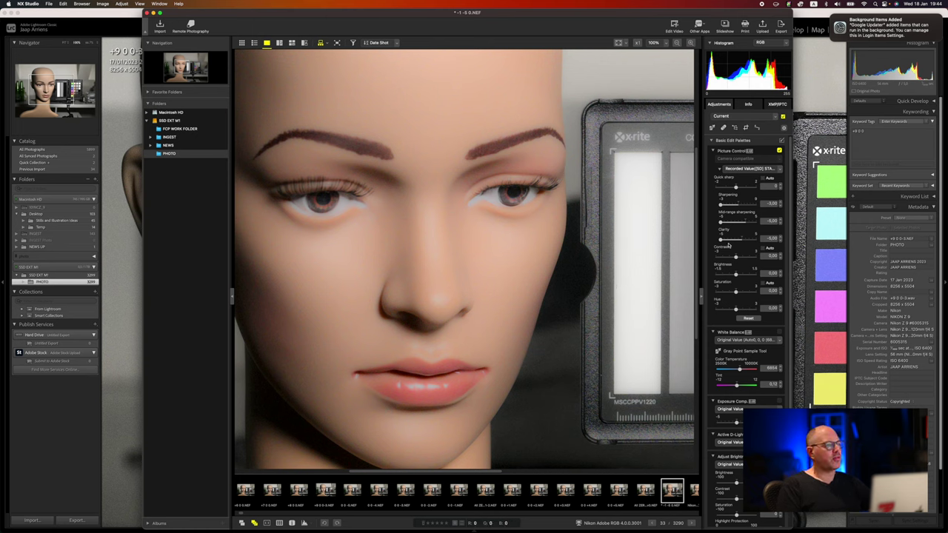
Step: Set Clarity to 1.00 and pan across the mannequin's face to judge it
left_click(741, 241)
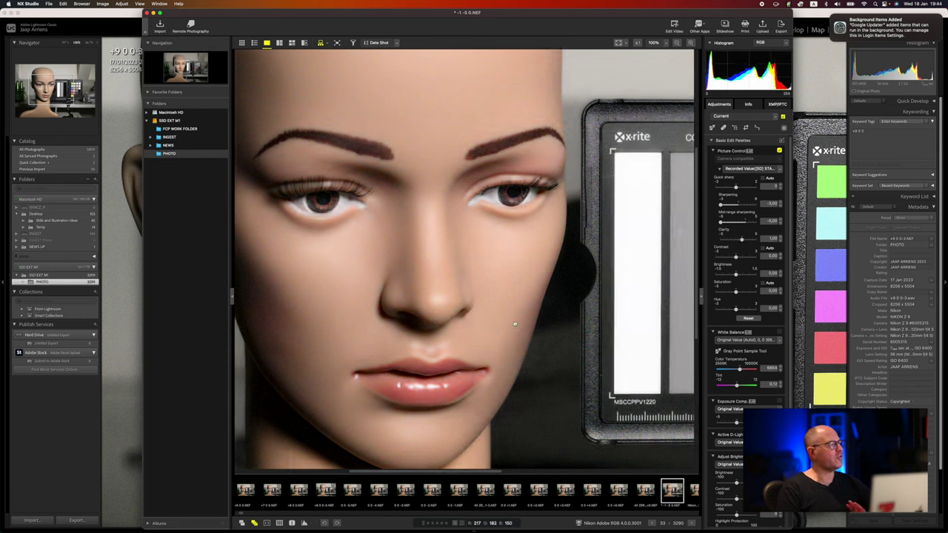
left_click_drag(514, 324, 541, 308)
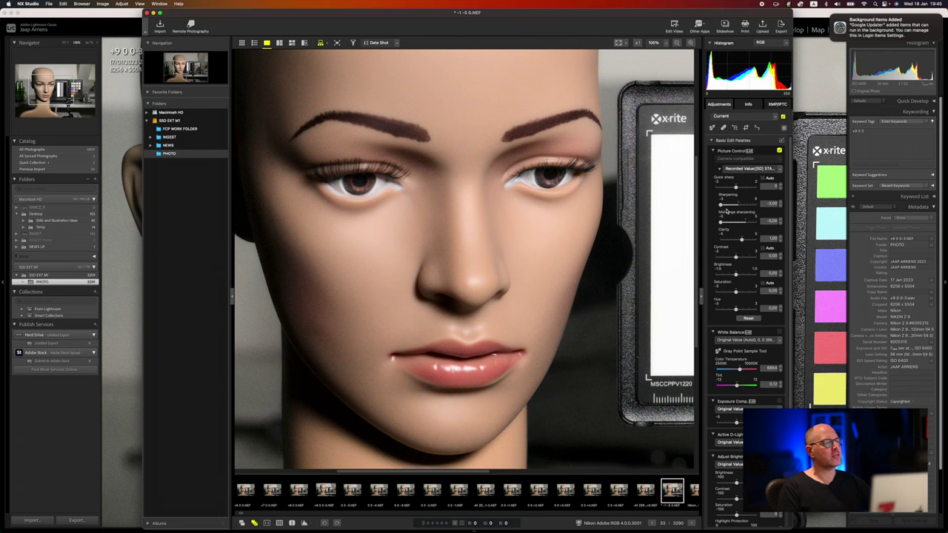
Step: Raise Sharpening to 3.08 and Mid-range sharpening to 2.00, then fit the whole frame in view
left_click_drag(721, 204, 737, 204)
left_click(745, 222)
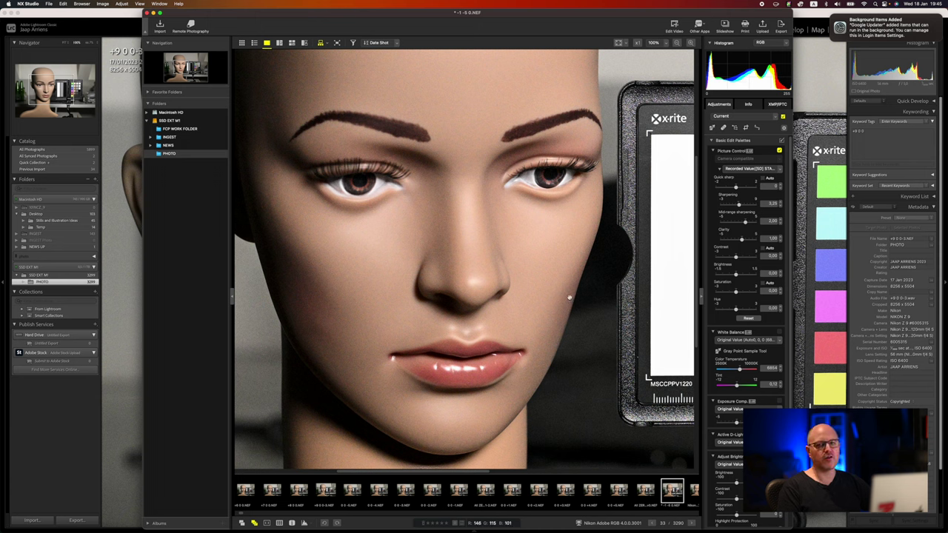
left_click(582, 237)
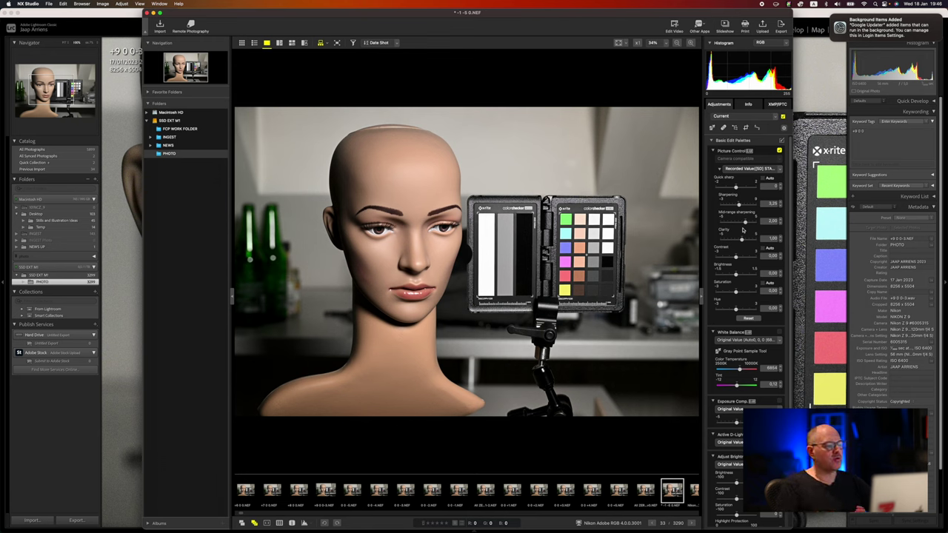
scroll(740, 355, "down", 5)
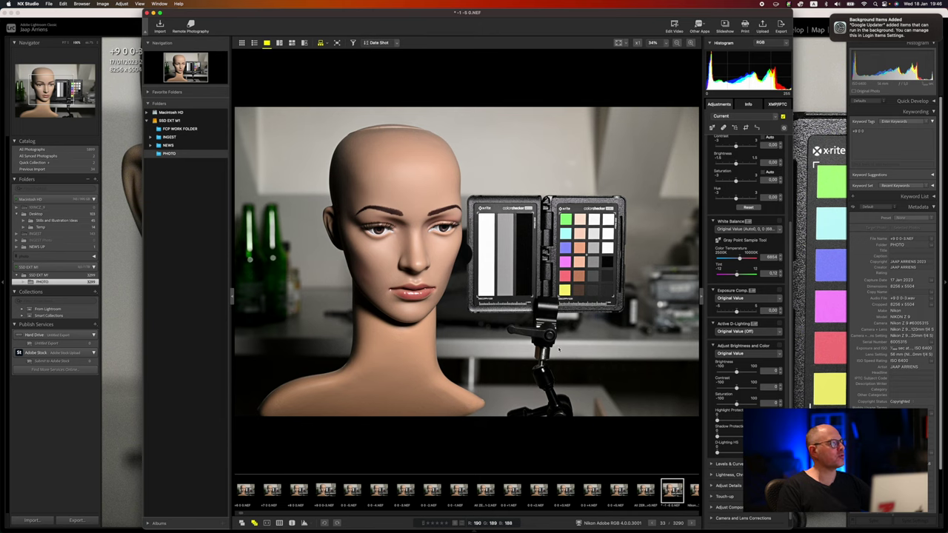
left_click(137, 328)
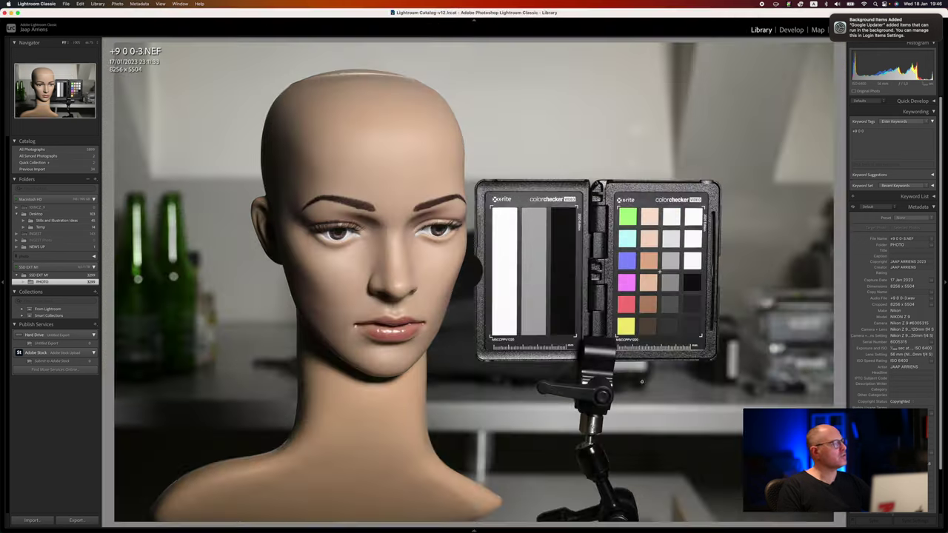
left_click(425, 312)
key("super+Tab")
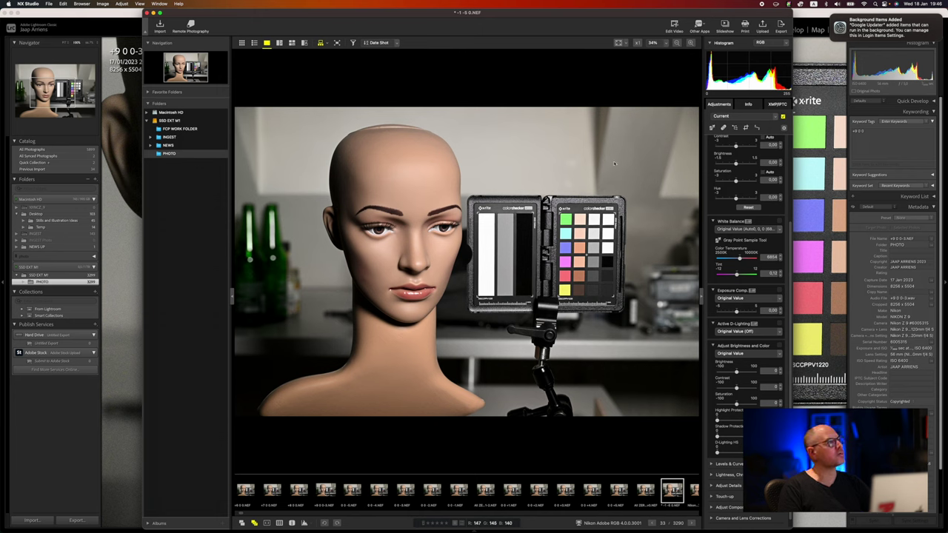
Step: Zoom the face to 100% and drag Mid-range sharpening down to -5.00
left_click(665, 44)
left_click(665, 71)
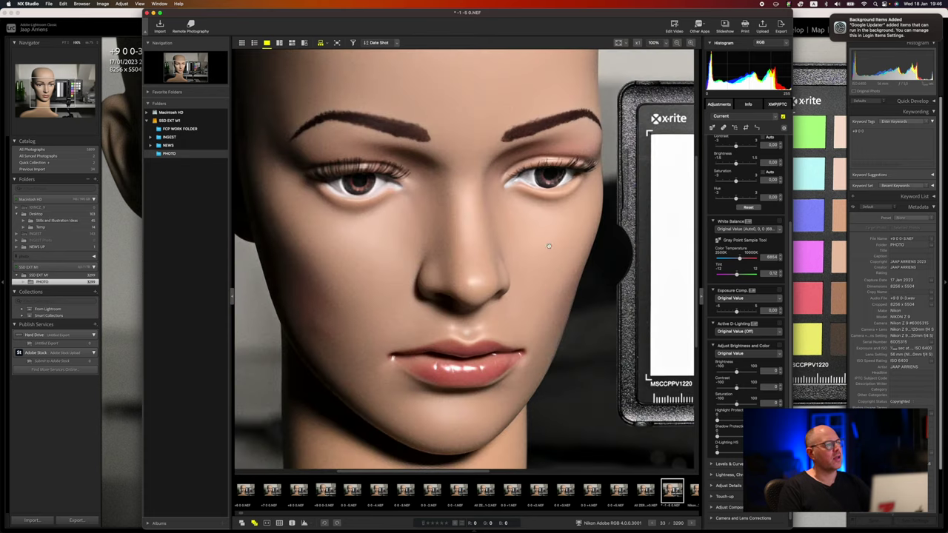
scroll(768, 216, "up", 3)
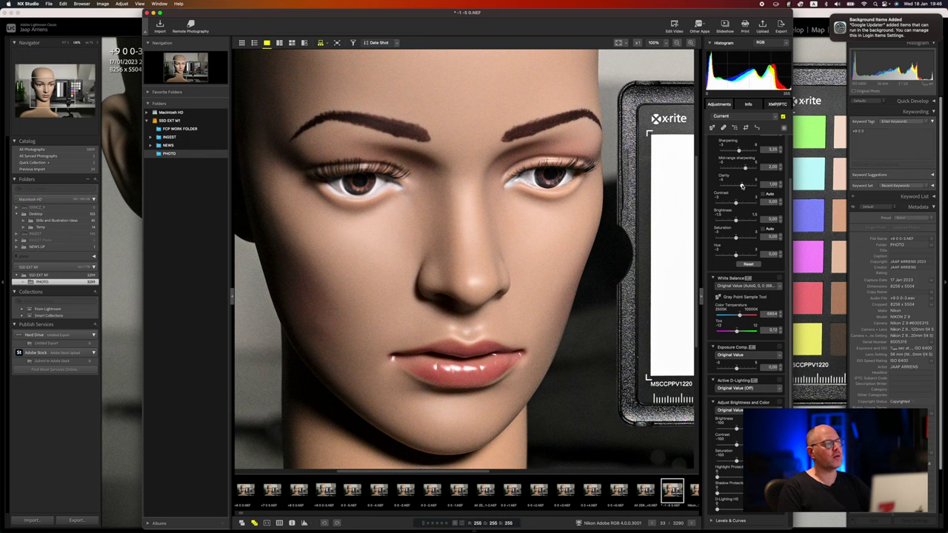
left_click_drag(745, 169, 682, 172)
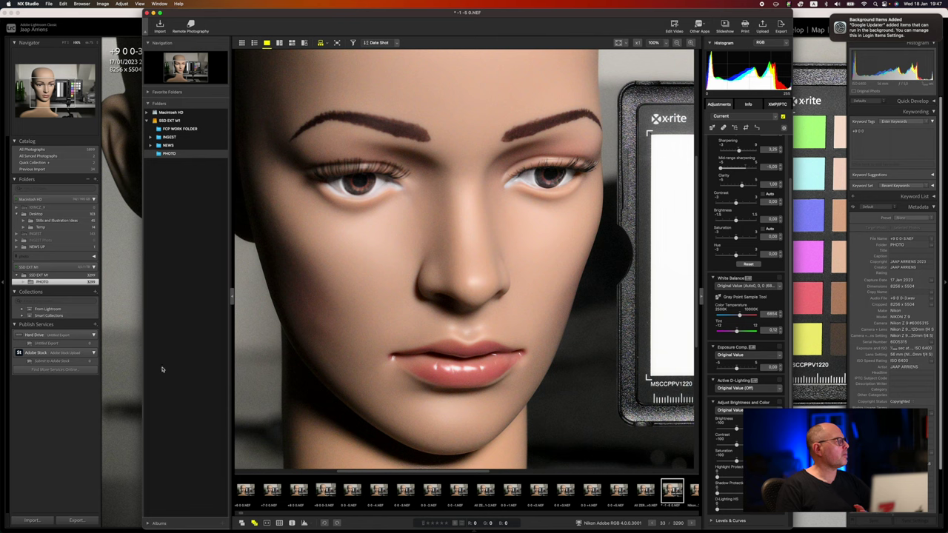
mouse_move(574, 523)
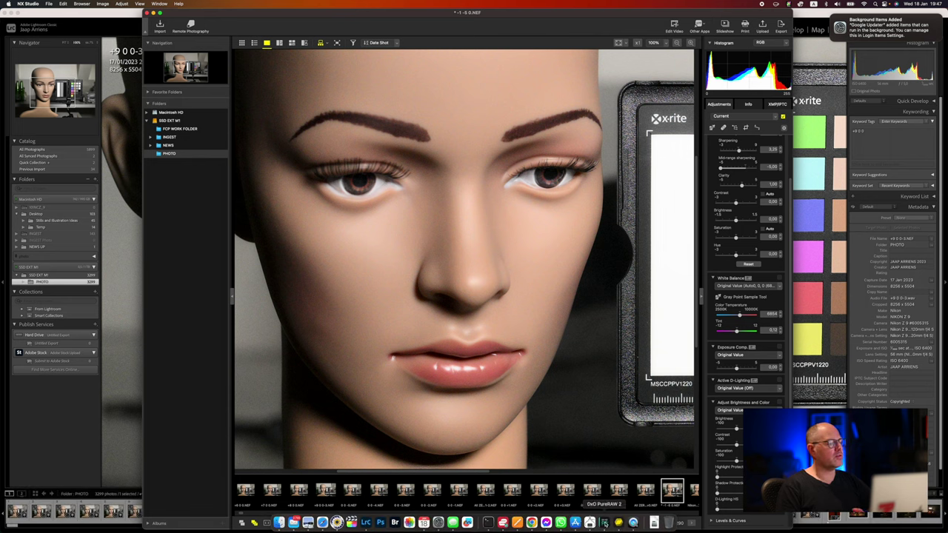
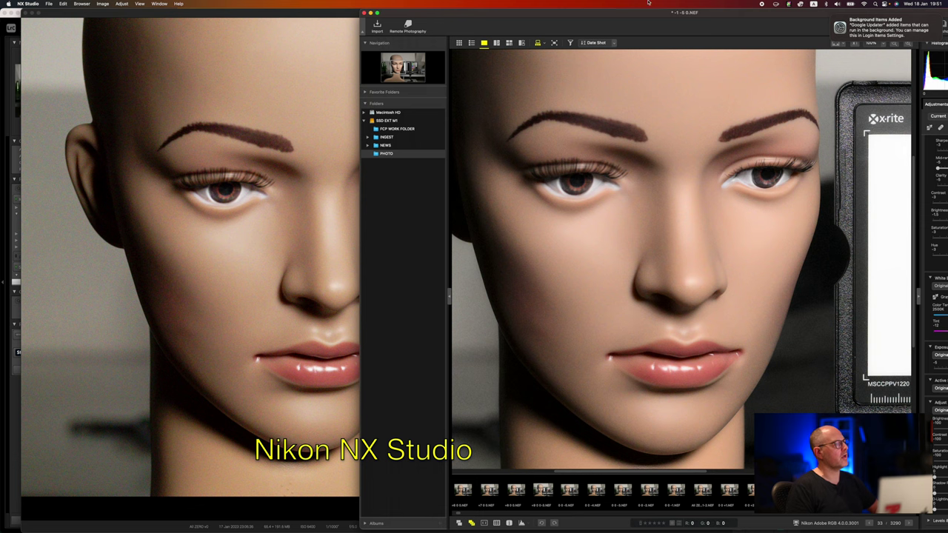
Step: With the ColorChecker in view, raise Sharpening to 3.00 and Mid-range sharpening to 2.00
left_click_drag(769, 226, 595, 225)
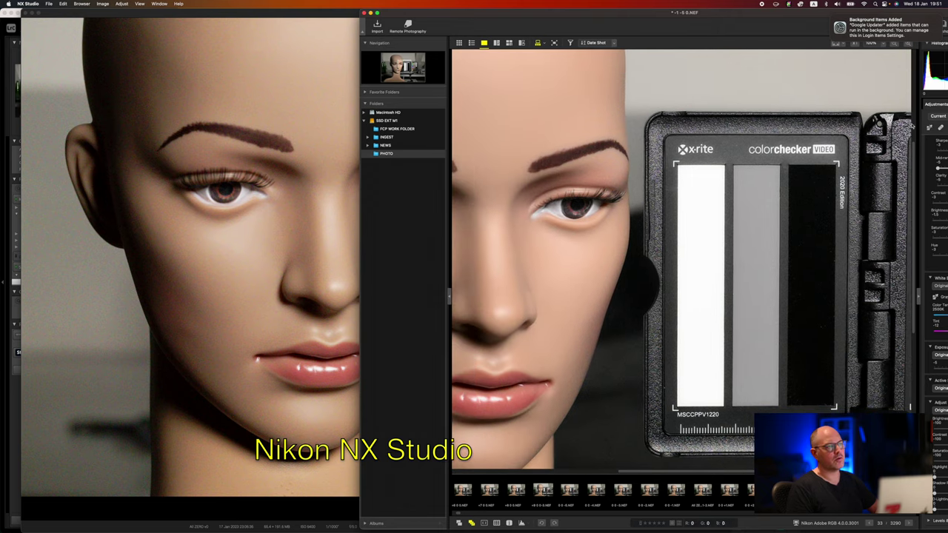
left_click_drag(789, 12, 533, 3)
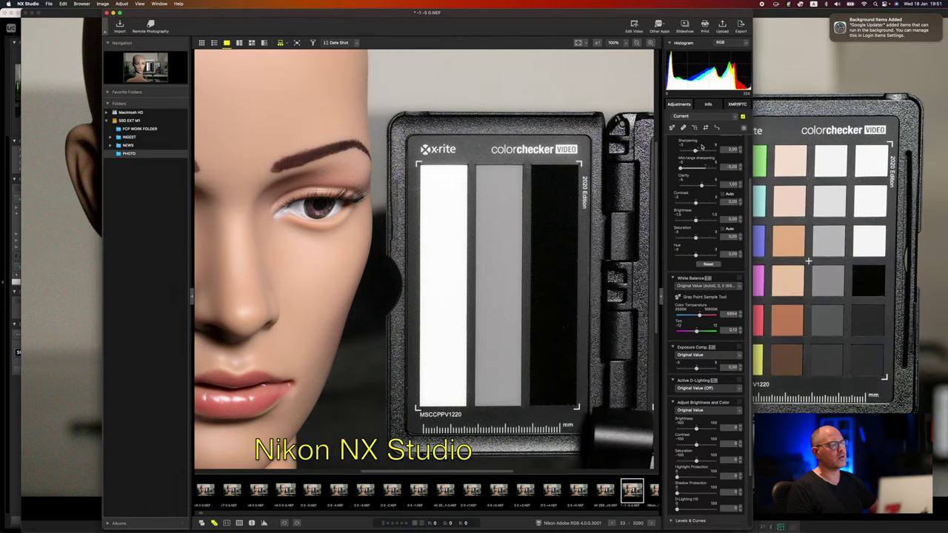
left_click_drag(694, 151, 698, 151)
left_click(705, 168)
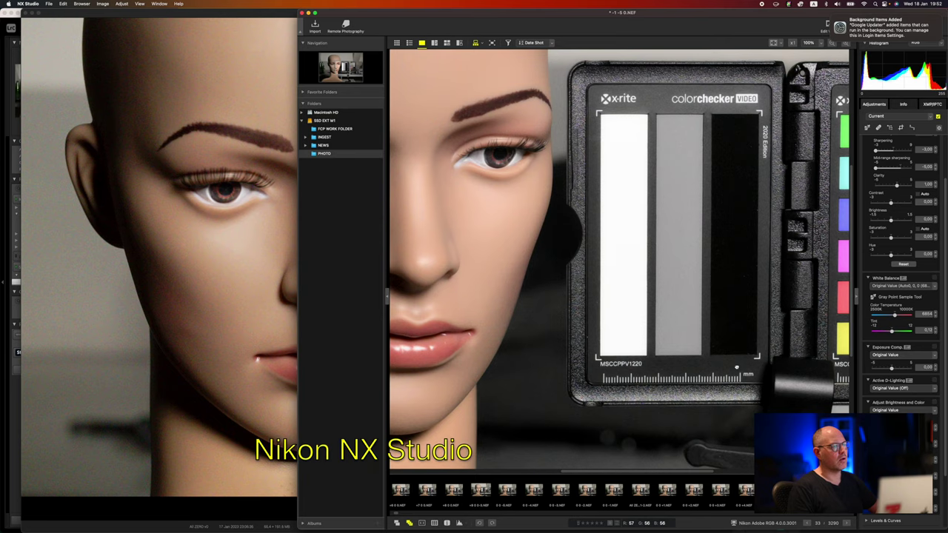
Step: Magnify the DxO PureRAW photo and pan around the clamp area to inspect fine detail
left_click(725, 361)
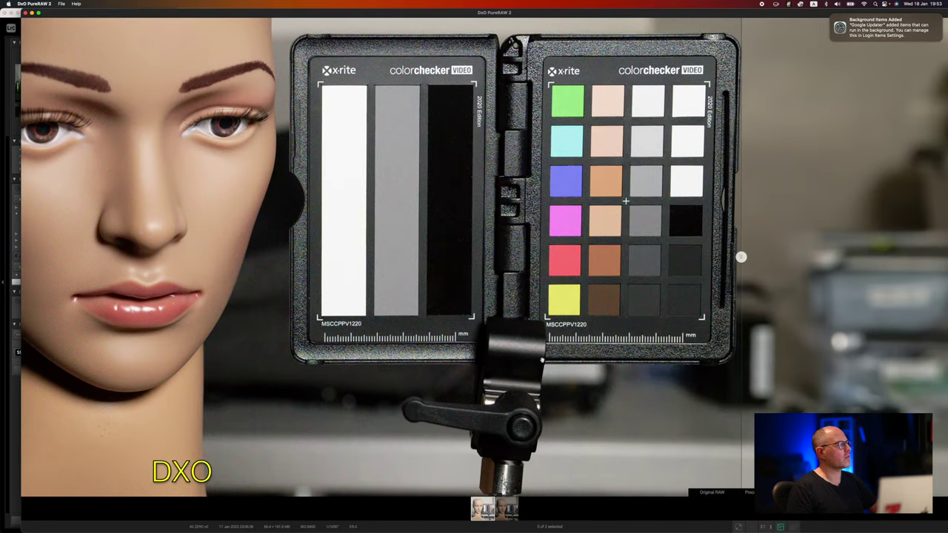
left_click_drag(625, 201, 626, 174)
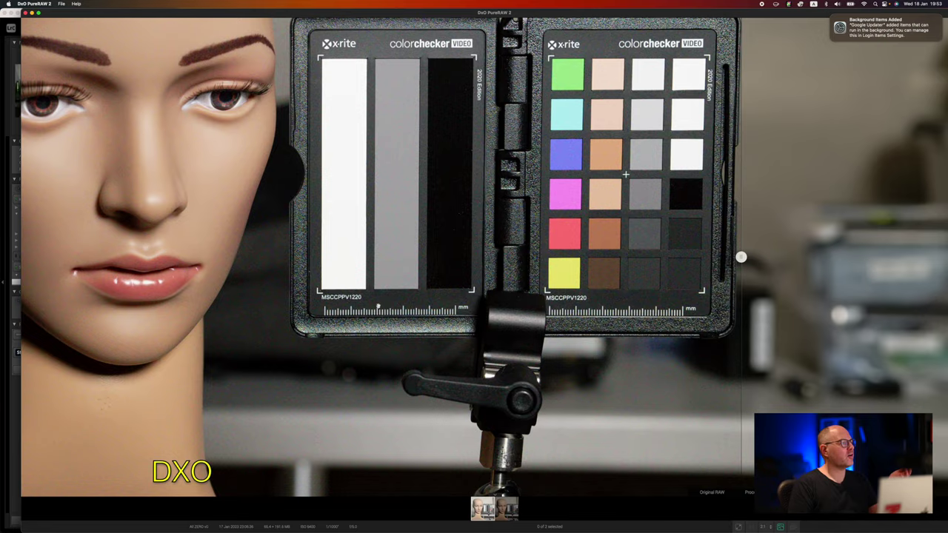
left_click_drag(631, 223, 823, 223)
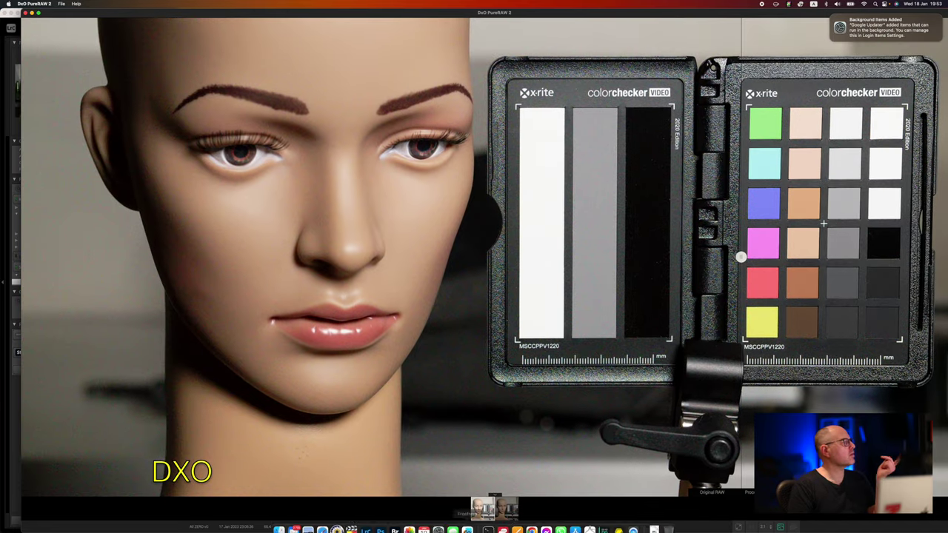
Step: Bring NX Studio forward and scroll its viewer right across the ColorChecker and clamp
mouse_move(481, 527)
left_click(619, 524)
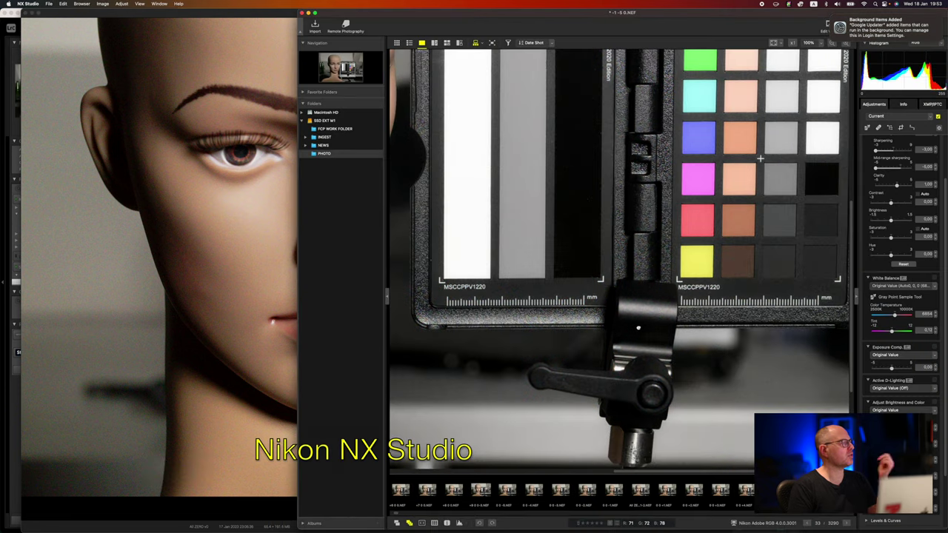
scroll(638, 329, "right", 5)
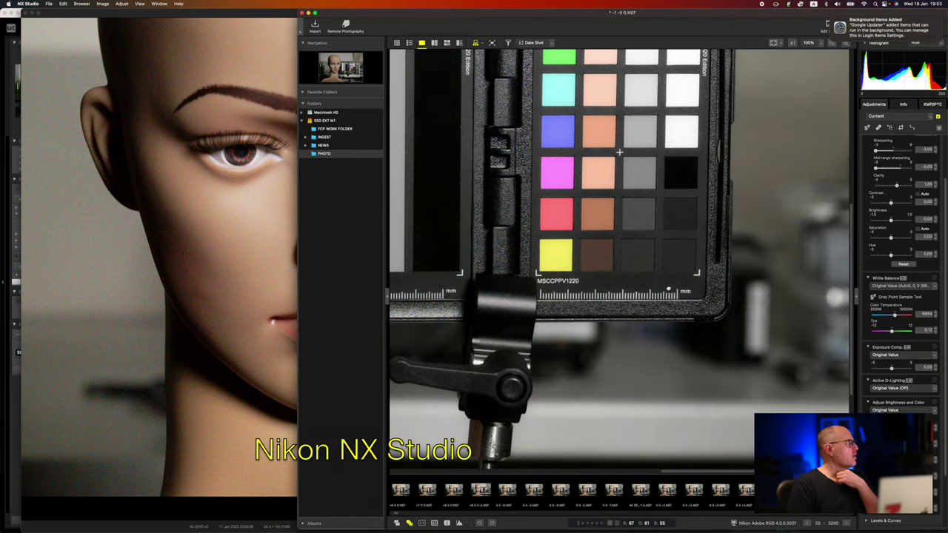
scroll(667, 289, "right", 4)
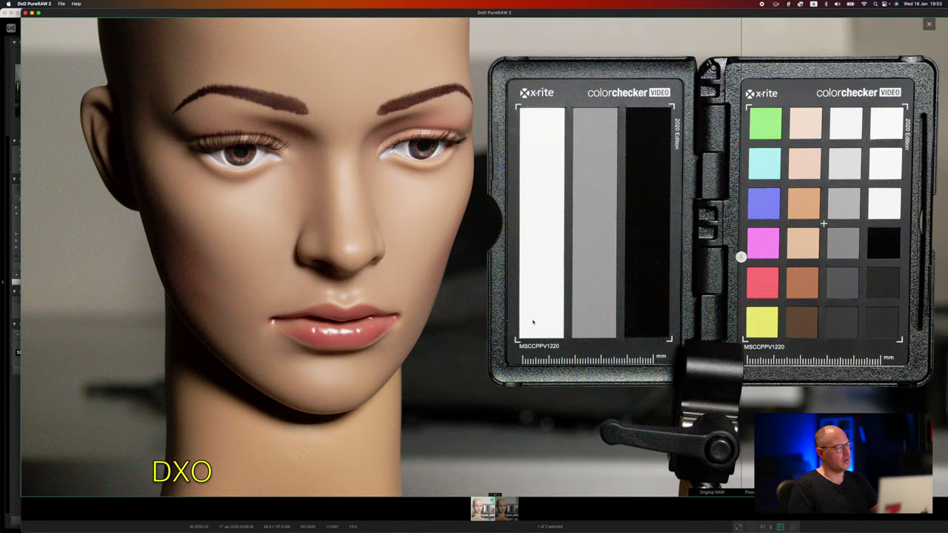
Step: Drag the DxO split divider far left so the processed DNG fills nearly the whole photo
left_click_drag(740, 257, 242, 257)
left_click_drag(222, 312, 107, 312)
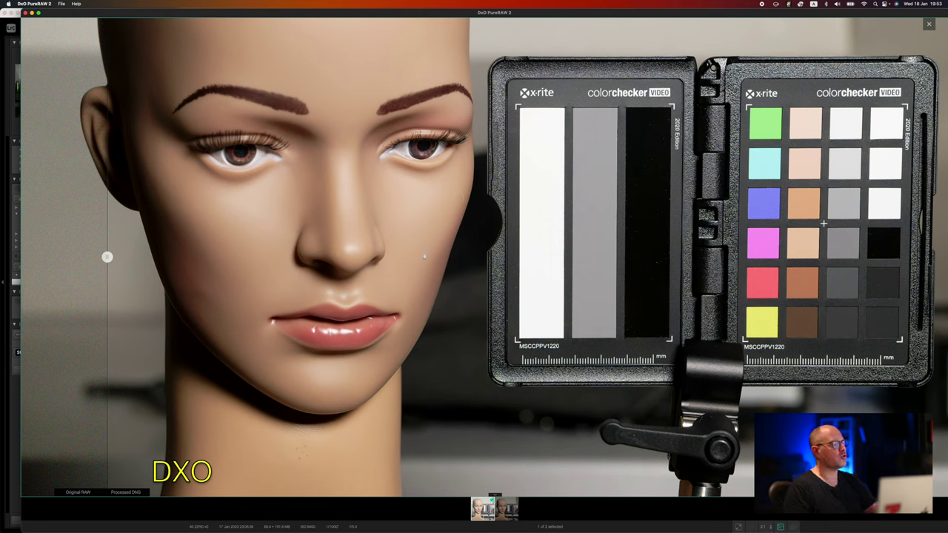
mouse_move(518, 527)
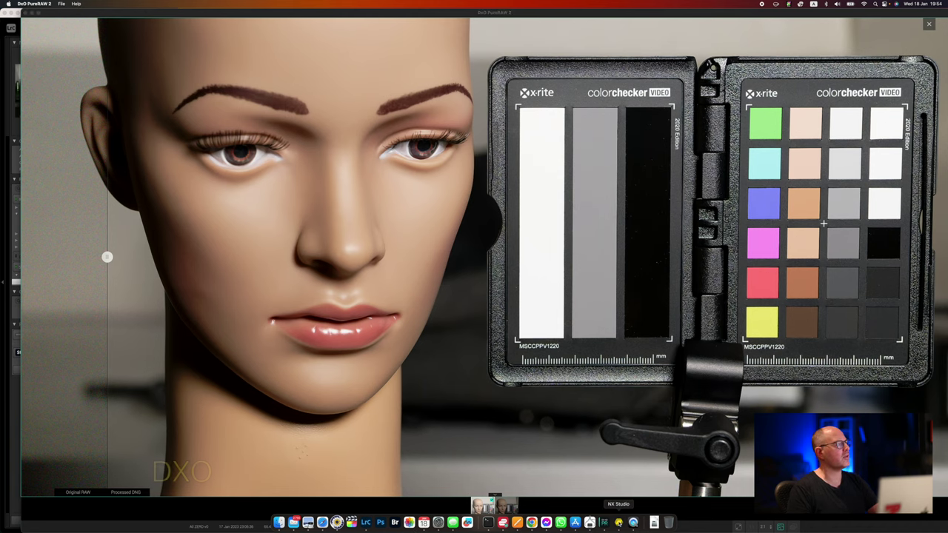
left_click(604, 522)
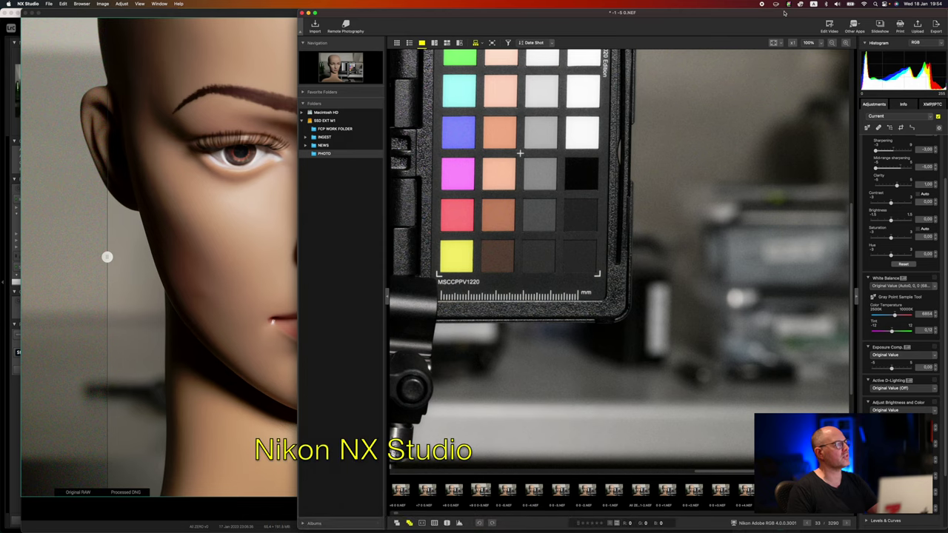
Step: Shift the NX Studio window left to reveal DxO's ColorChecker photo behind it
left_click_drag(784, 13, 593, 15)
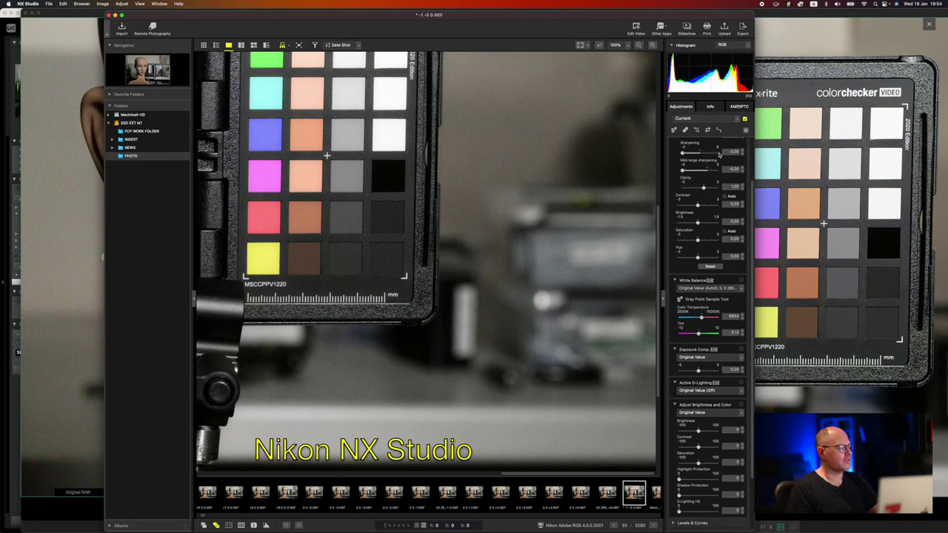
Step: Try maximum Quick sharp, reset it to 0, then lower Sharpening to 2.25 and Clarity to 0.00
scroll(722, 172, "up", 3)
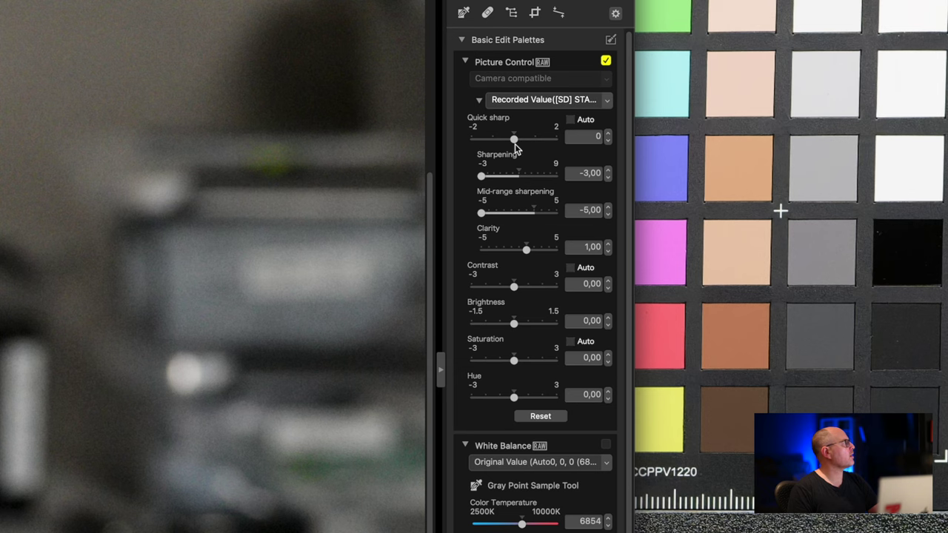
left_click_drag(515, 139, 567, 139)
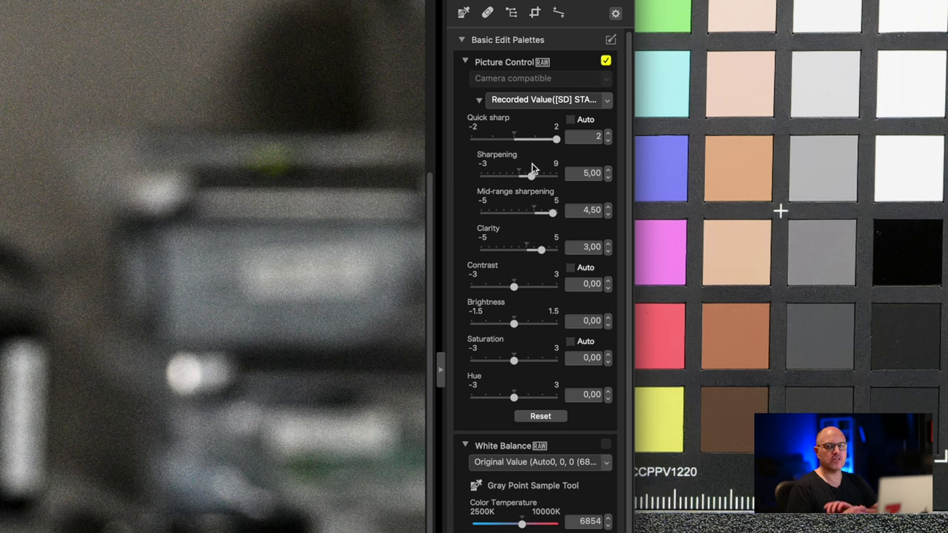
left_click(513, 139)
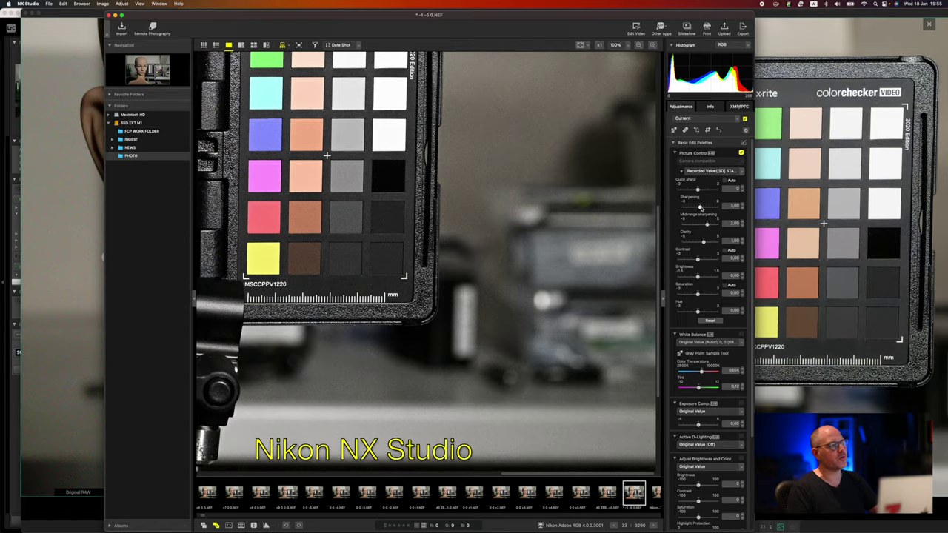
left_click_drag(699, 207, 667, 226)
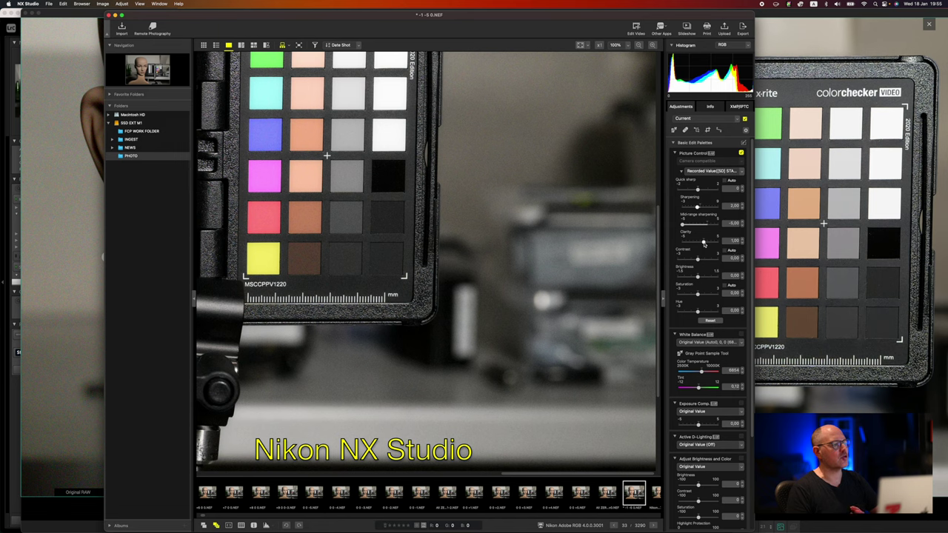
left_click_drag(703, 241, 706, 244)
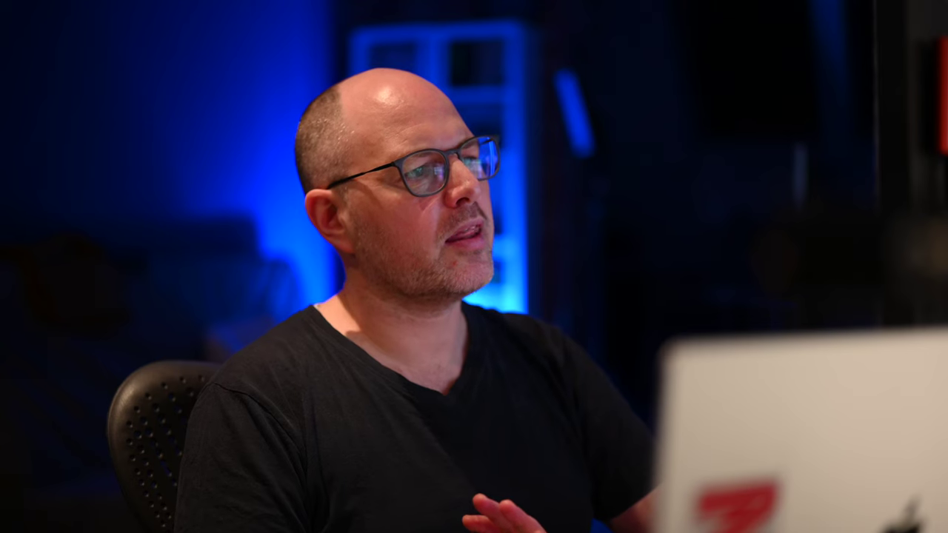